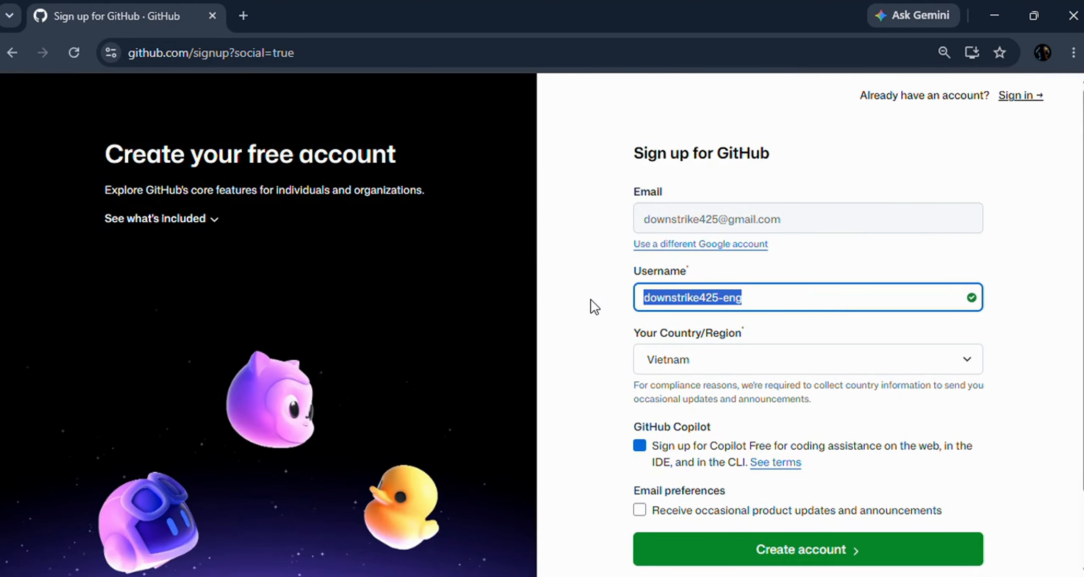
Sign up with a custom username ending in 425 and Nepal as the country/region
type("BibekAdhikari")
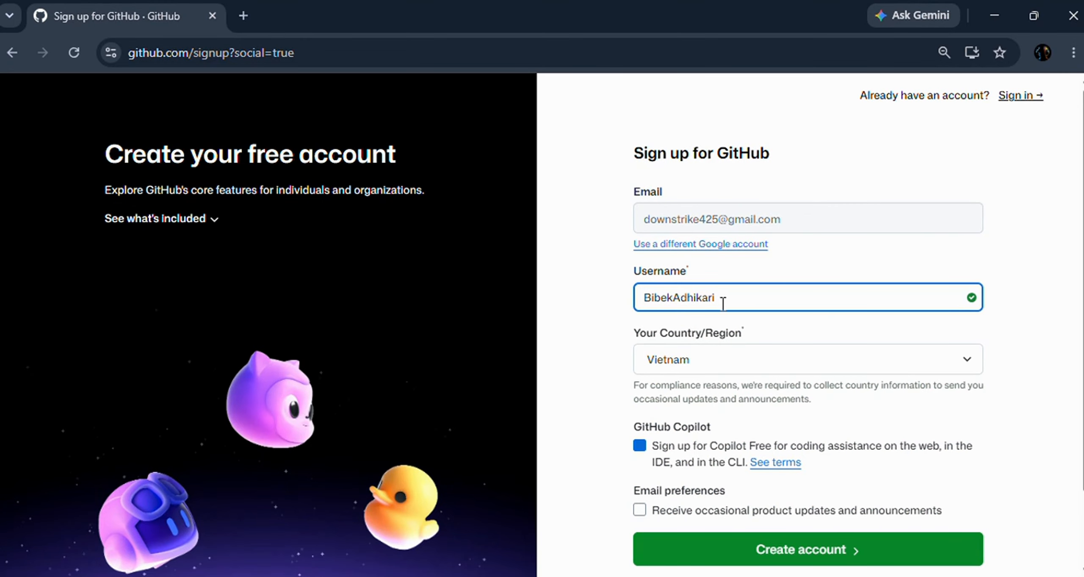
scroll(758, 257, "down", 2)
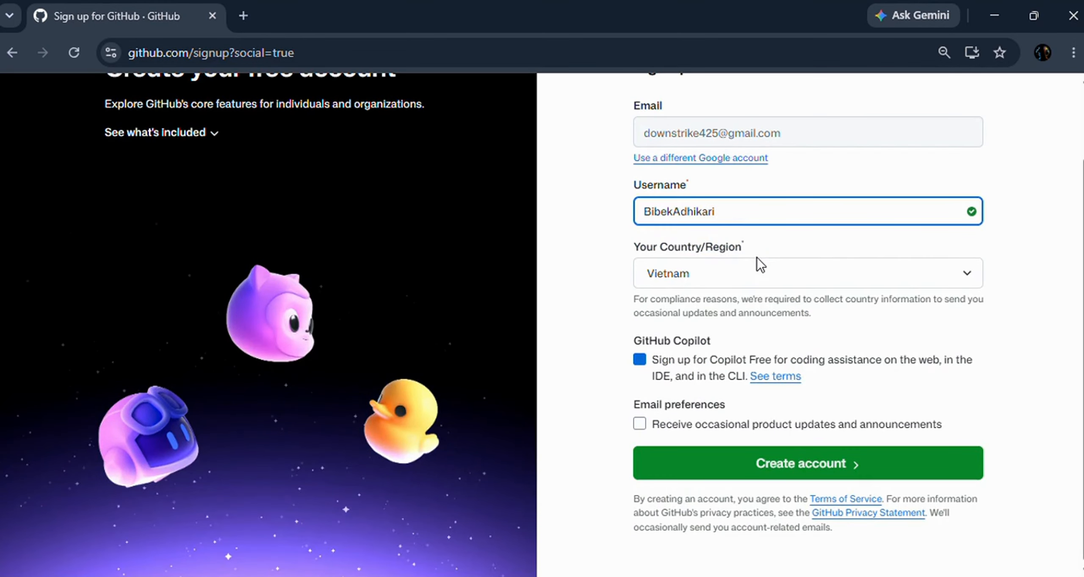
left_click(731, 289)
type("nepal")
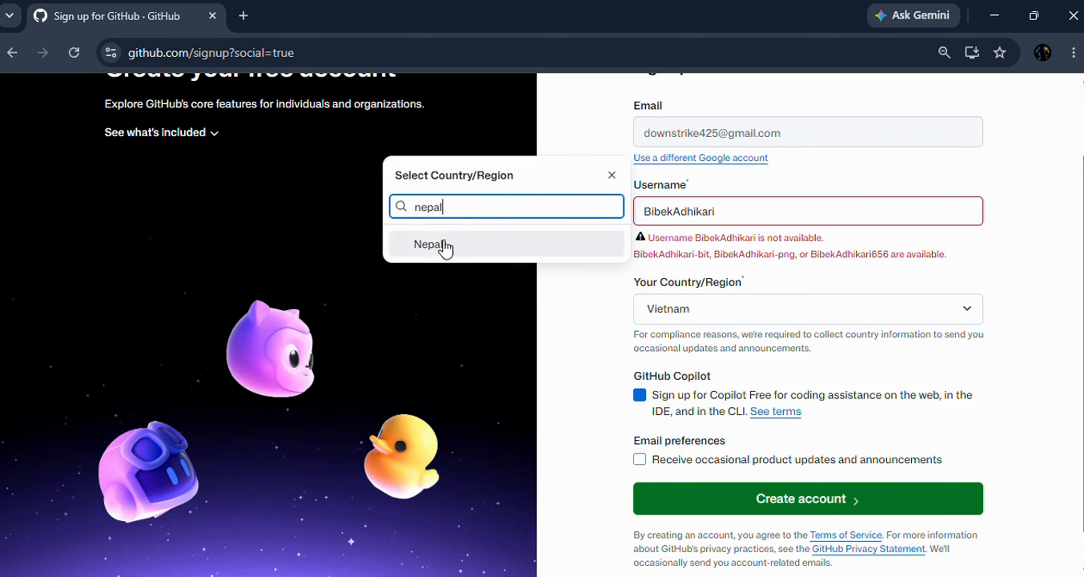
left_click(443, 243)
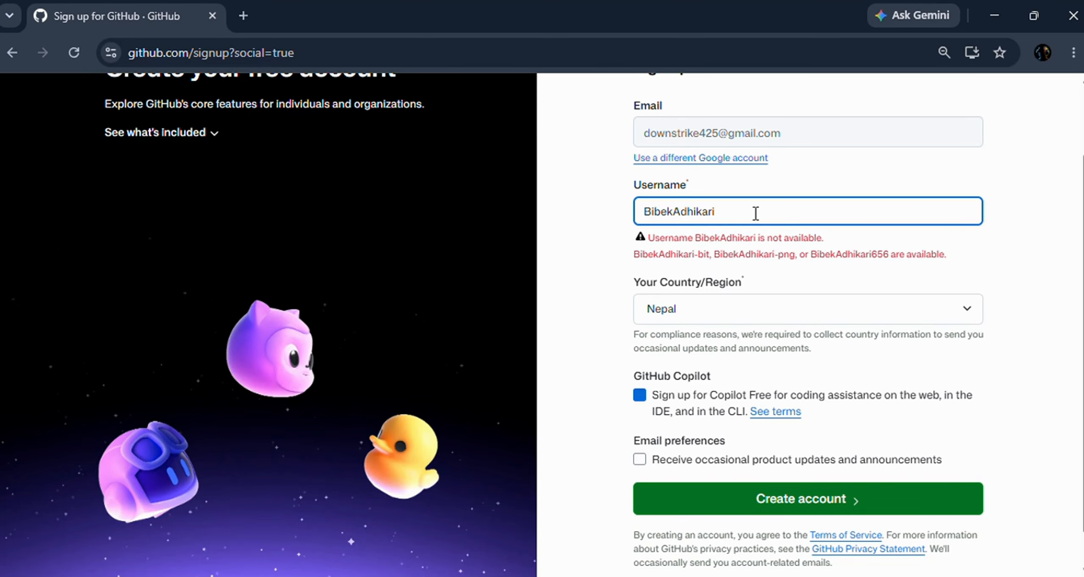
type("425")
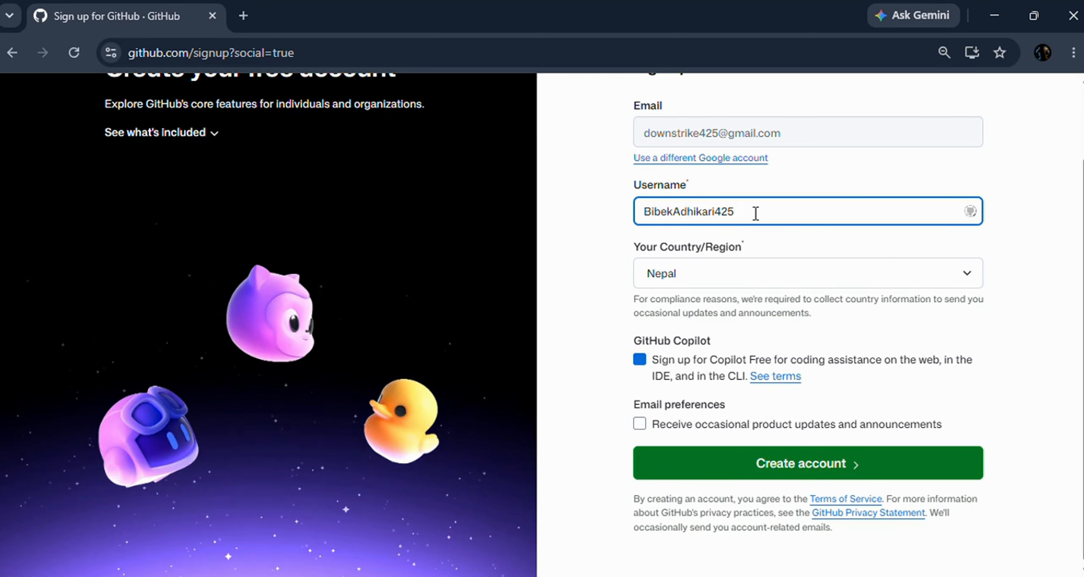
left_click(746, 466)
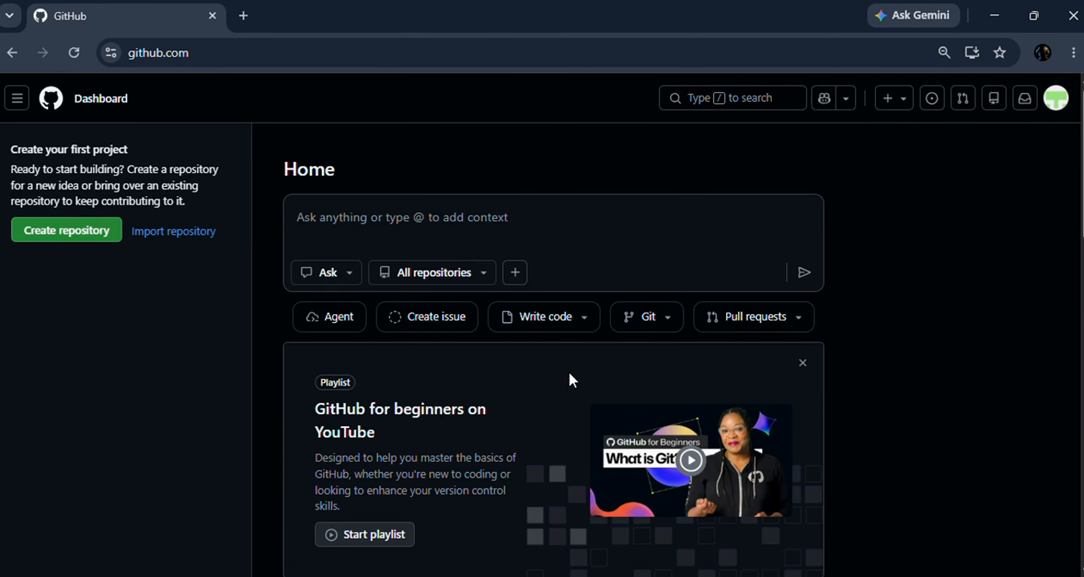
Go to the new account's profile page and start editing the profile
left_click(1057, 102)
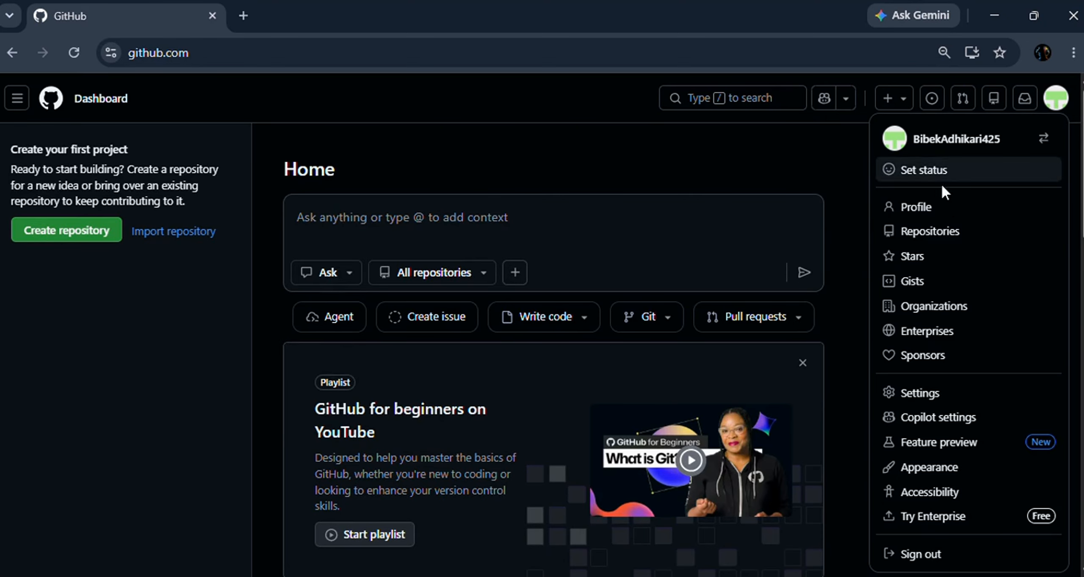
left_click(921, 208)
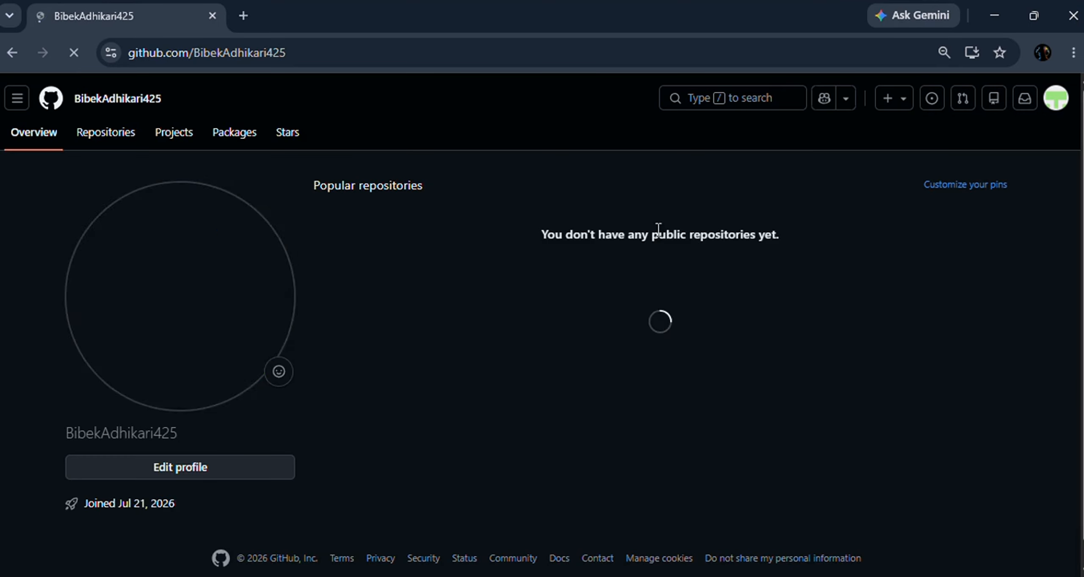
scroll(392, 273, "down", 2)
scroll(393, 269, "down", 2)
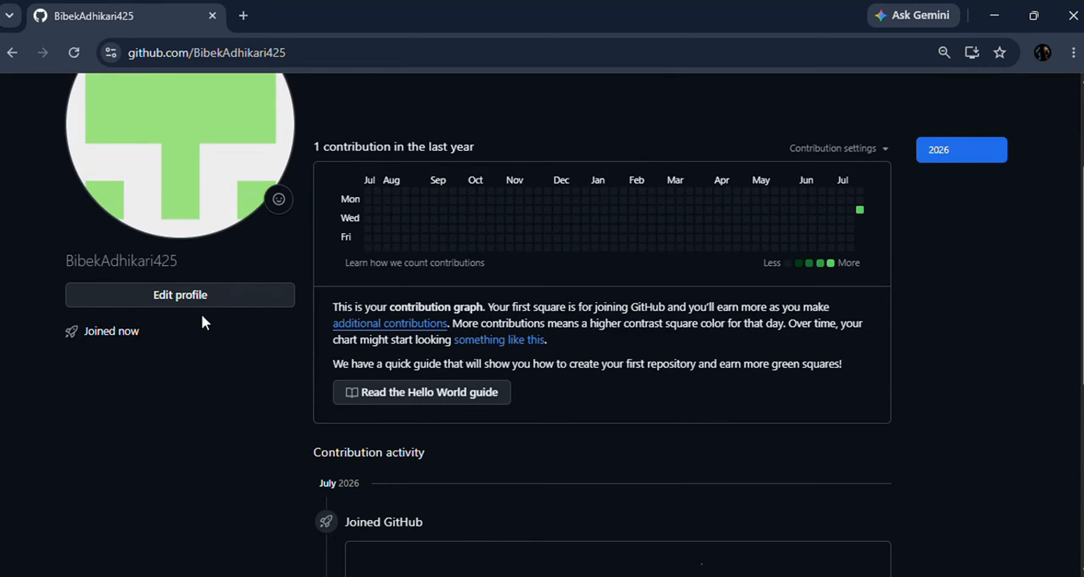
left_click(191, 295)
Enter the account holder's full name in the Name field, correcting the surname typo
left_click(151, 277)
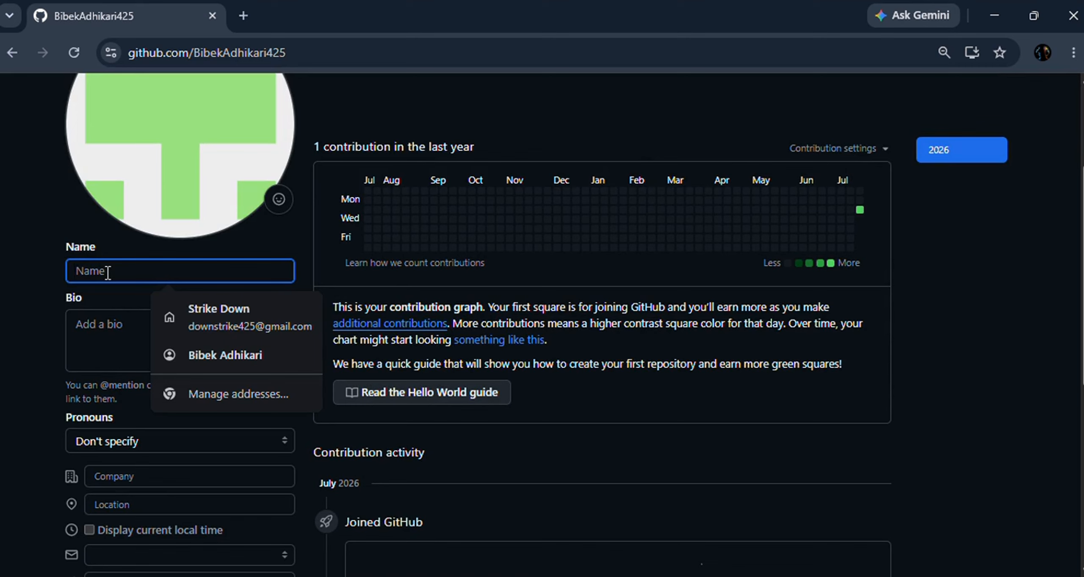
type("BibekAd")
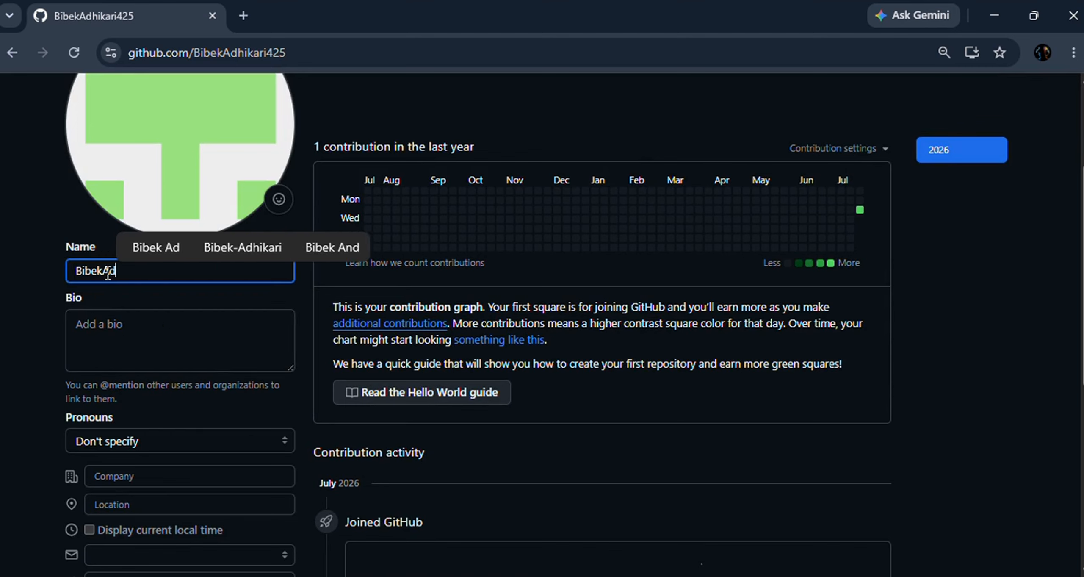
left_click(108, 275)
key("End")
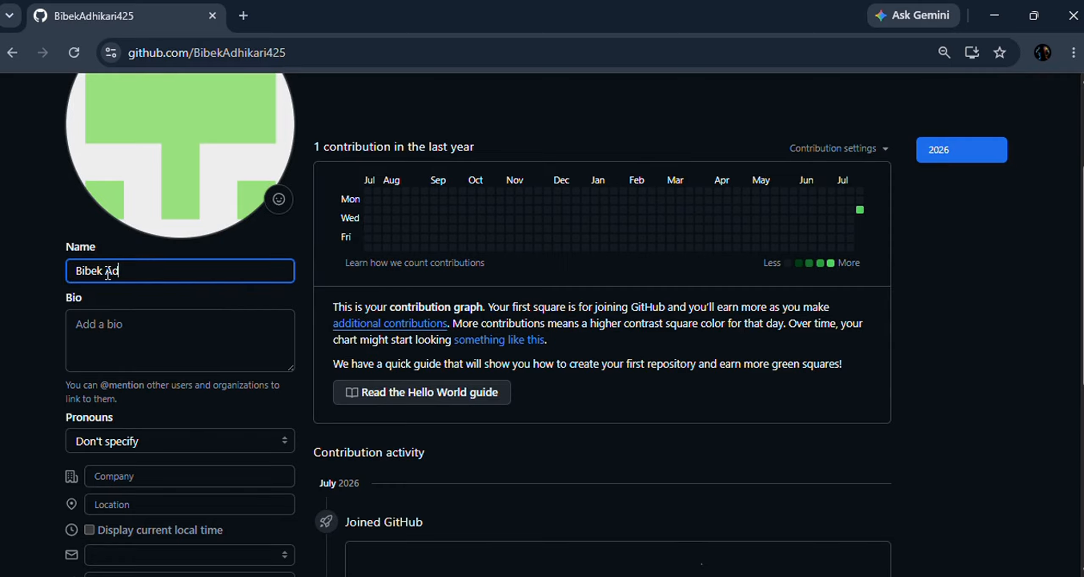
type("hikari")
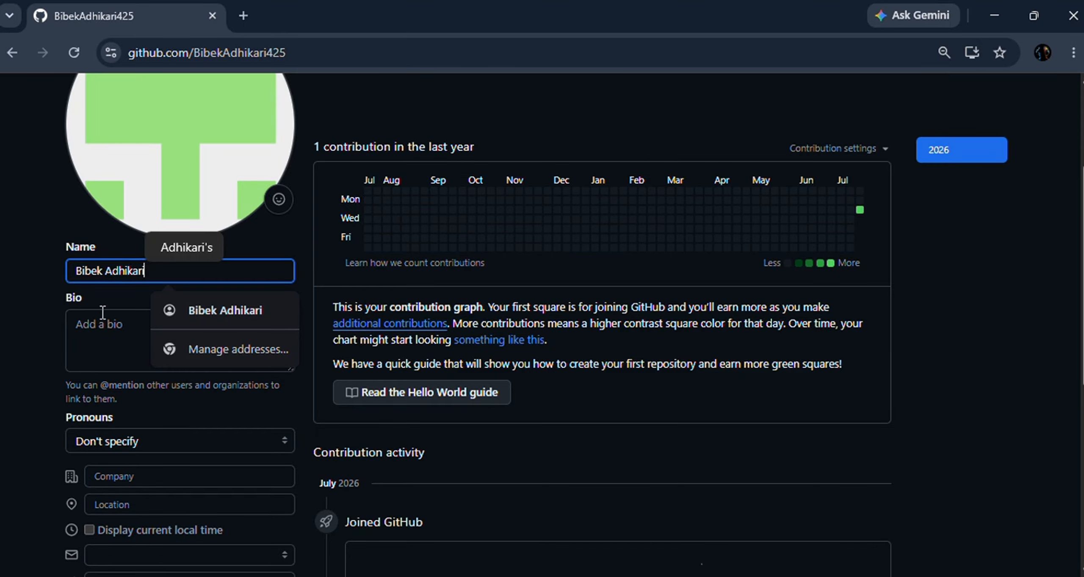
left_click(102, 316)
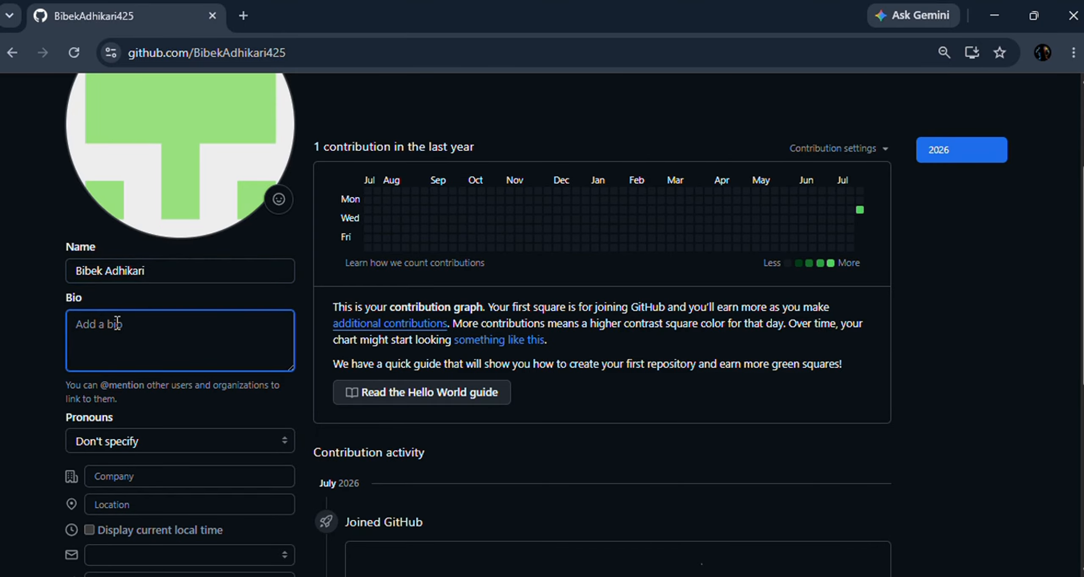
Copy the personal website address from a new browser tab into social profile link 1
scroll(117, 323, "down", 4)
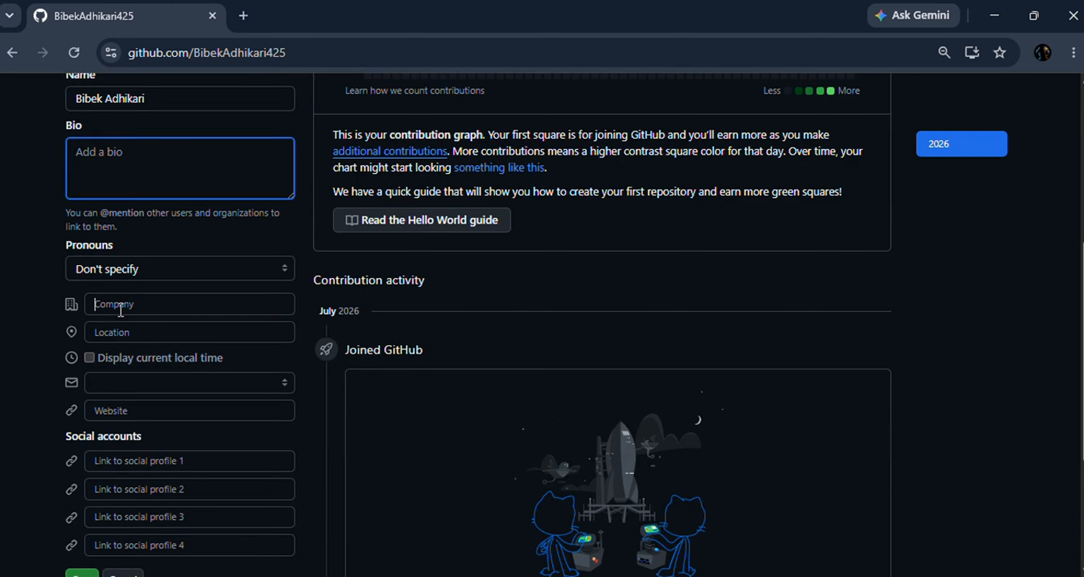
left_click(120, 309)
left_click(125, 332)
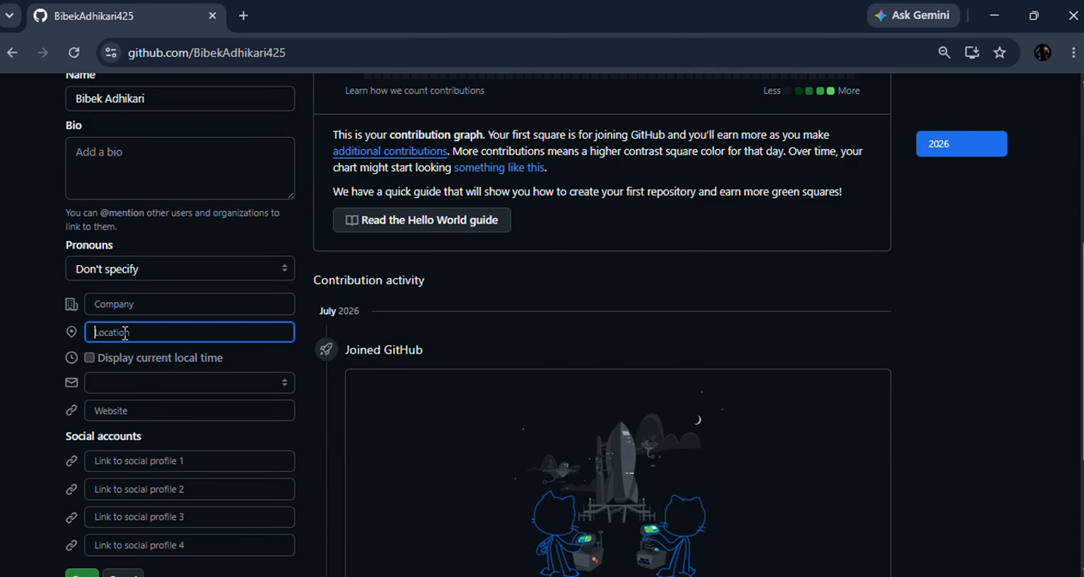
scroll(125, 332, "down", 4)
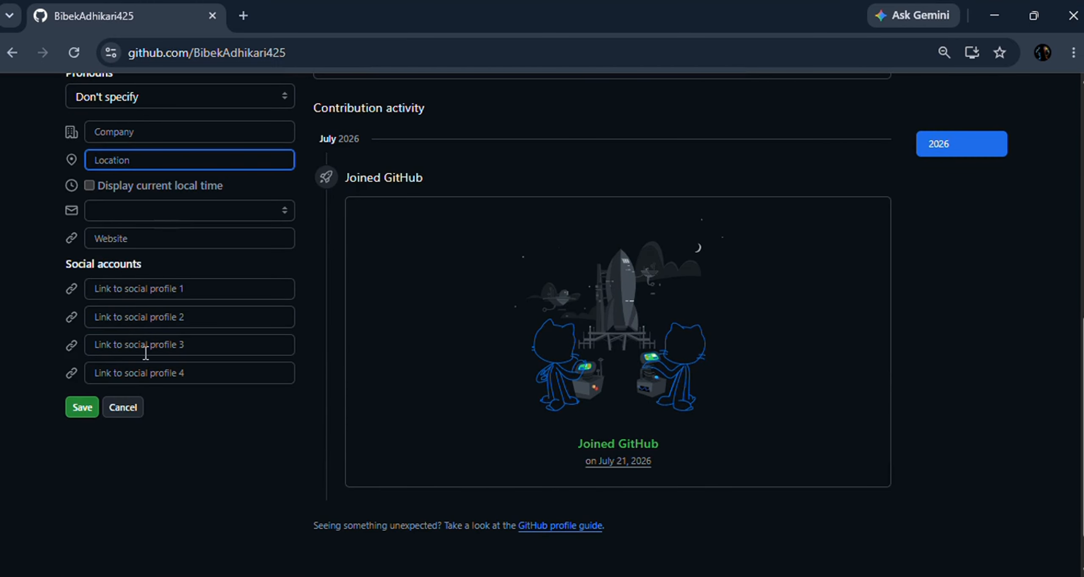
left_click(141, 284)
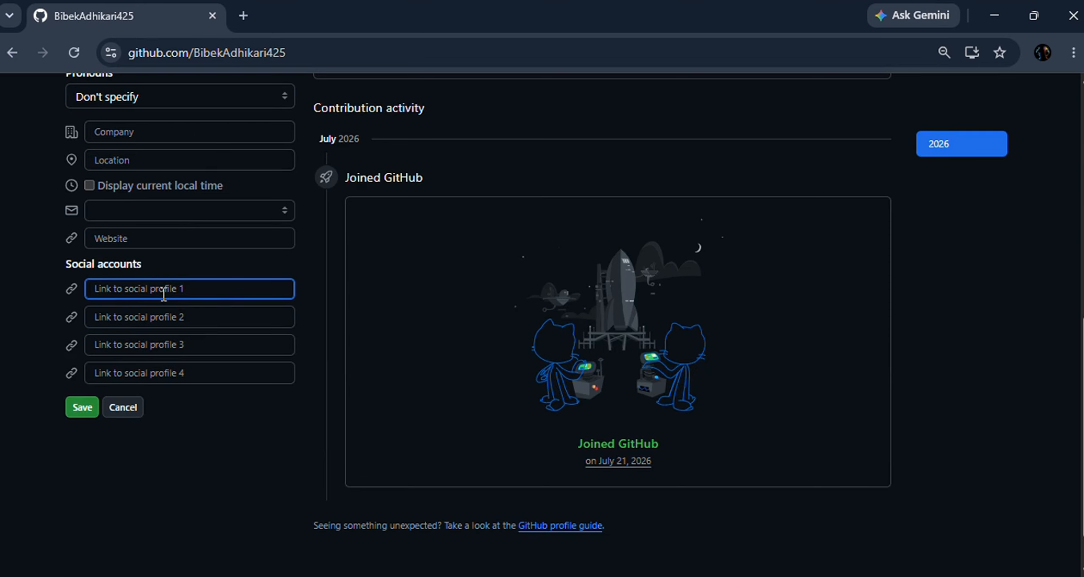
key("ctrl+t")
left_click(231, 53)
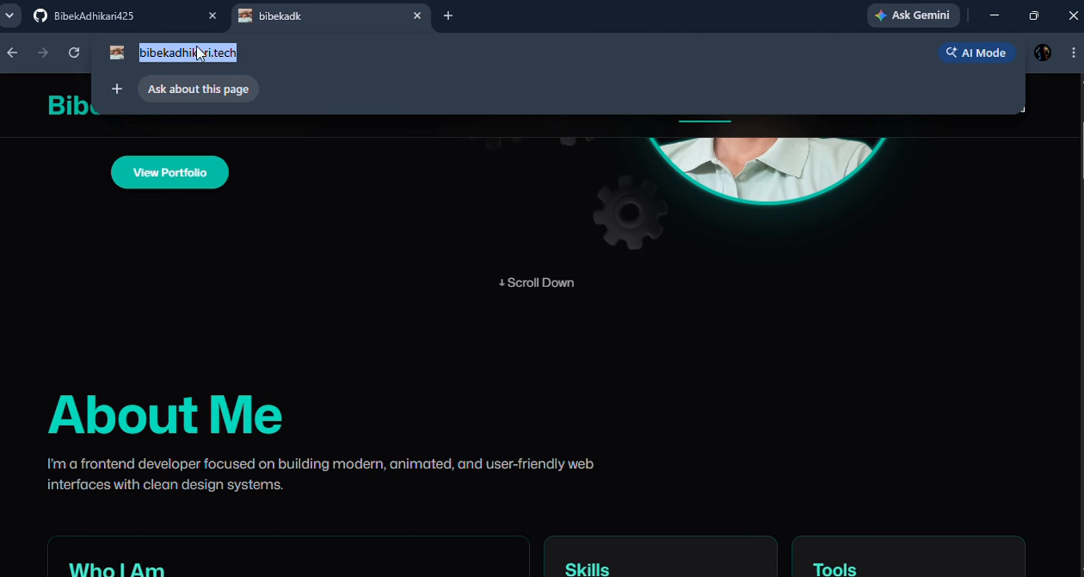
left_click(275, 51)
key("ctrl+a")
key("ctrl+c")
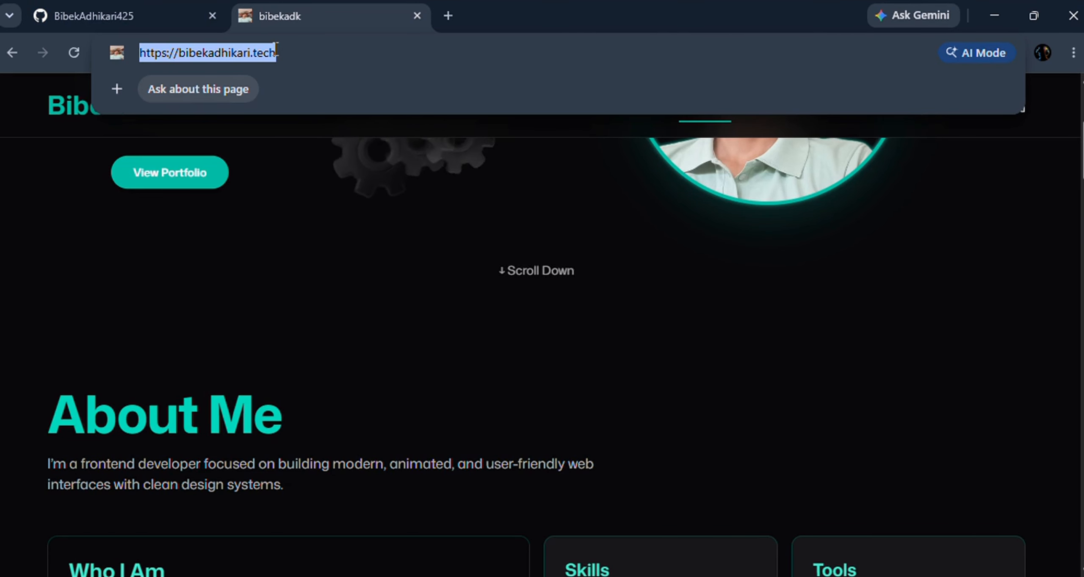
left_click(123, 13)
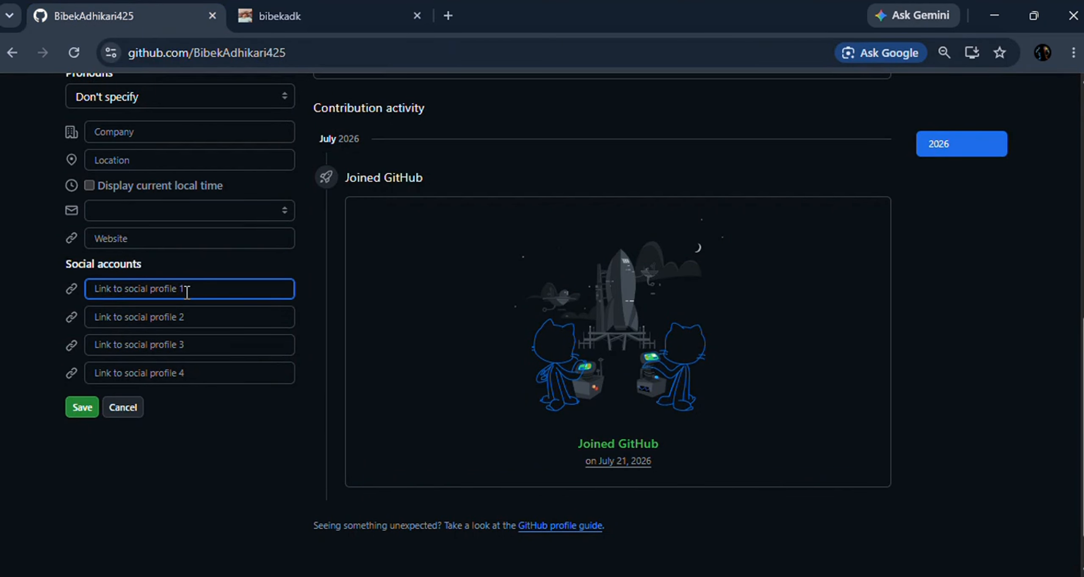
key("ctrl+v")
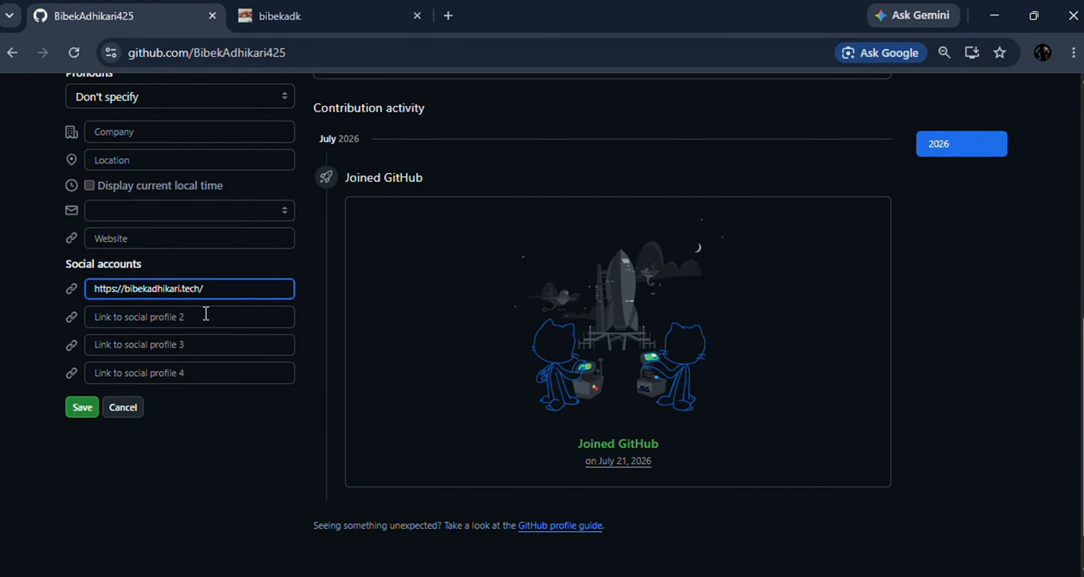
Put the website address in the Website field, clear social link 1, and save
left_click(156, 317)
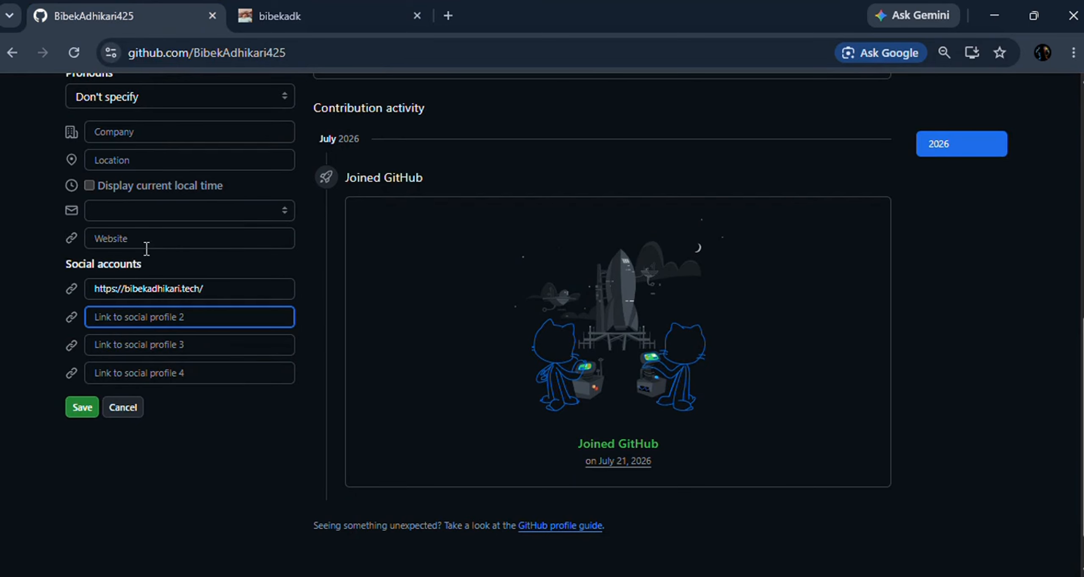
left_click(134, 239)
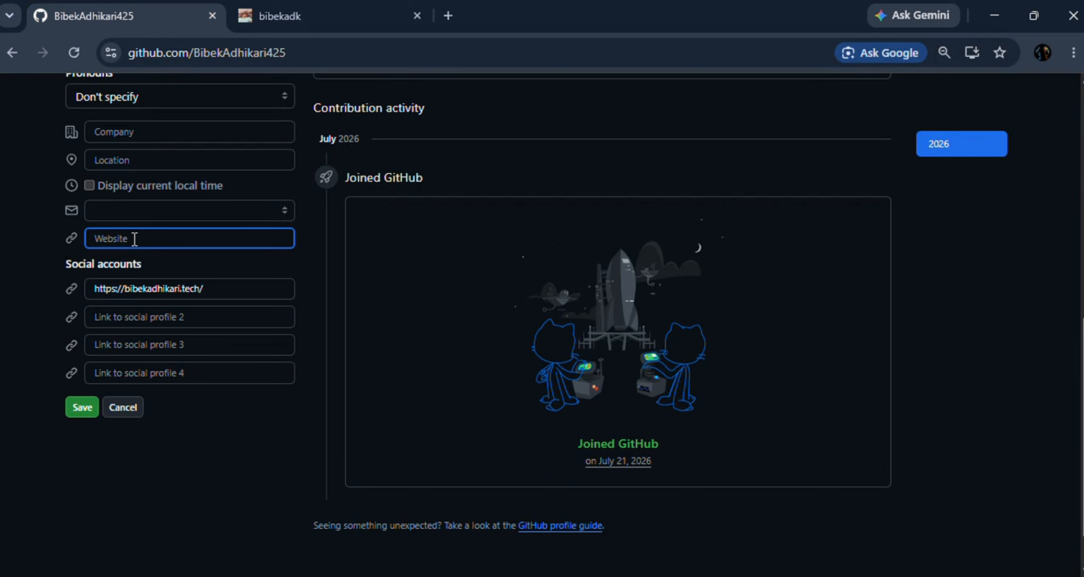
key("ctrl+v")
left_click_drag(216, 289, 78, 293)
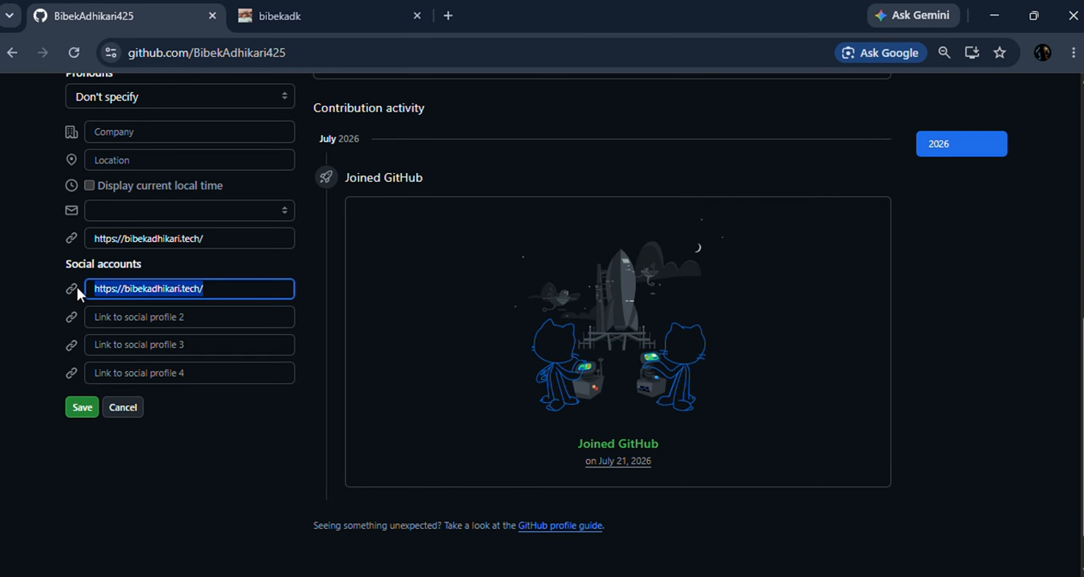
key("BackSpace")
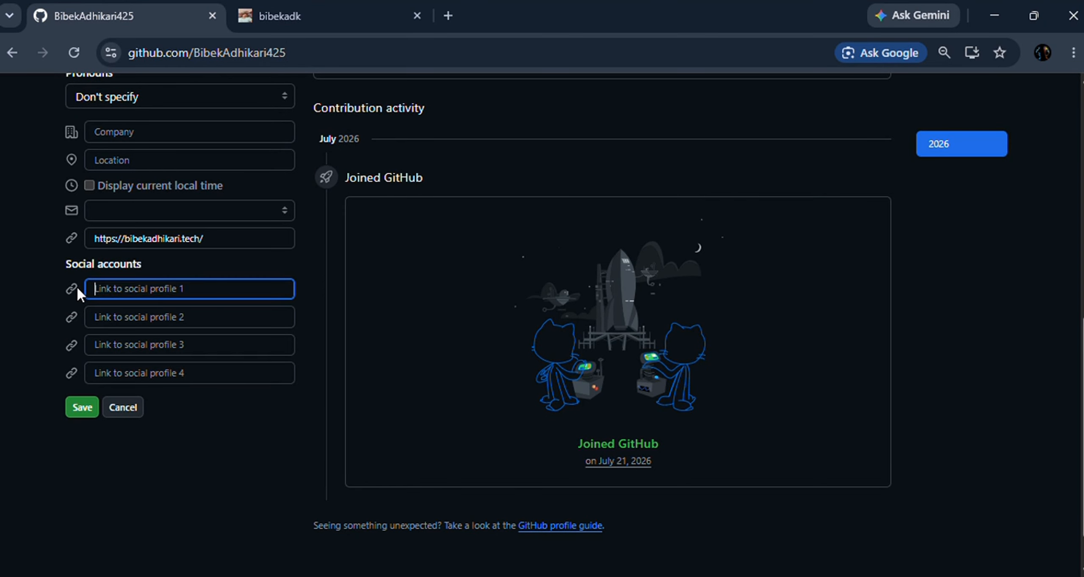
left_click(80, 408)
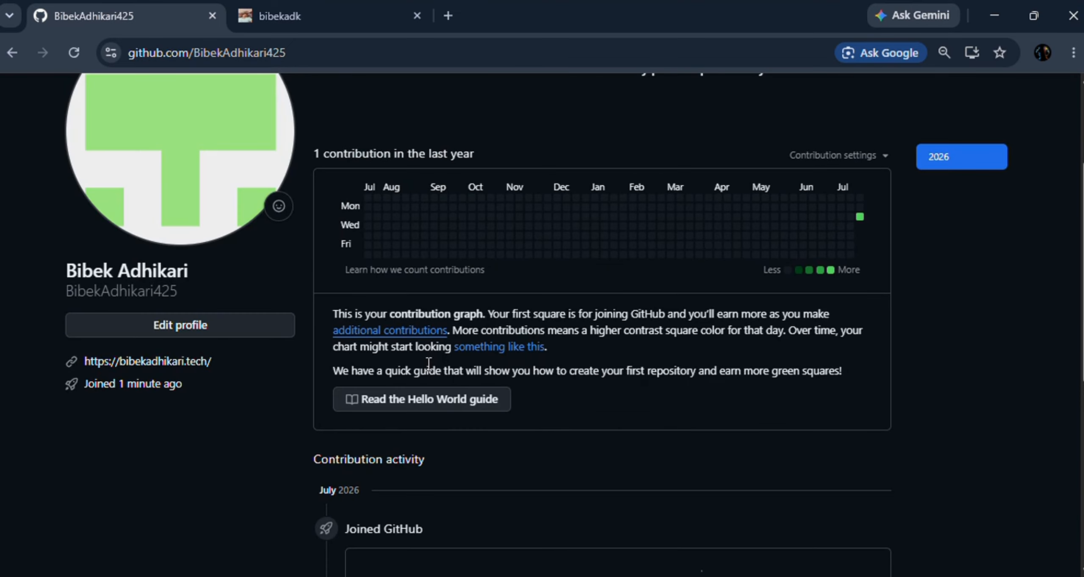
Open the new-repository form from the account's Repositories list
scroll(572, 351, "up", 2)
scroll(572, 349, "down", 2)
scroll(572, 321, "up", 3)
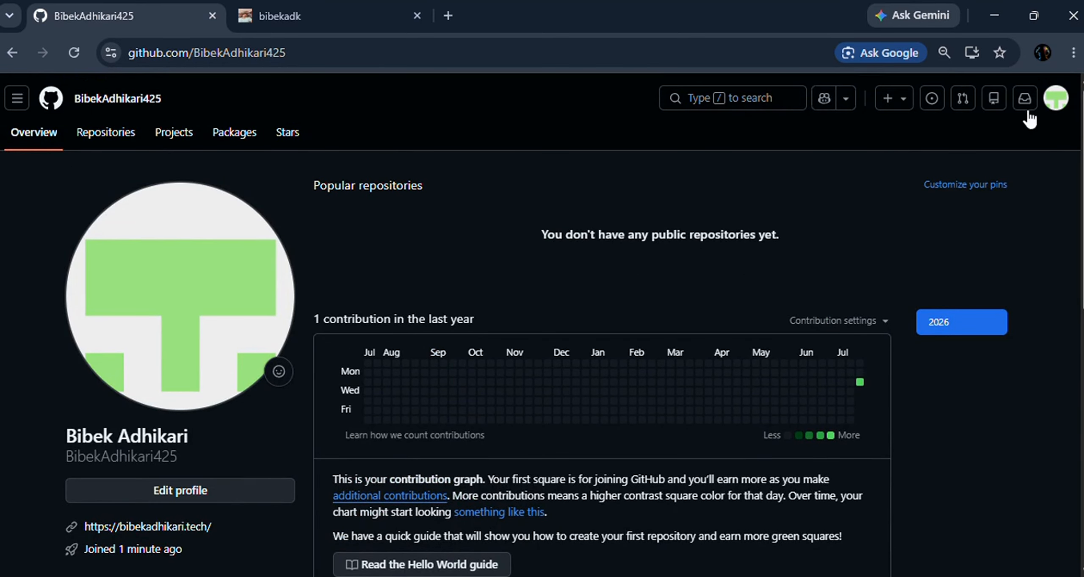
left_click(1058, 100)
left_click(954, 232)
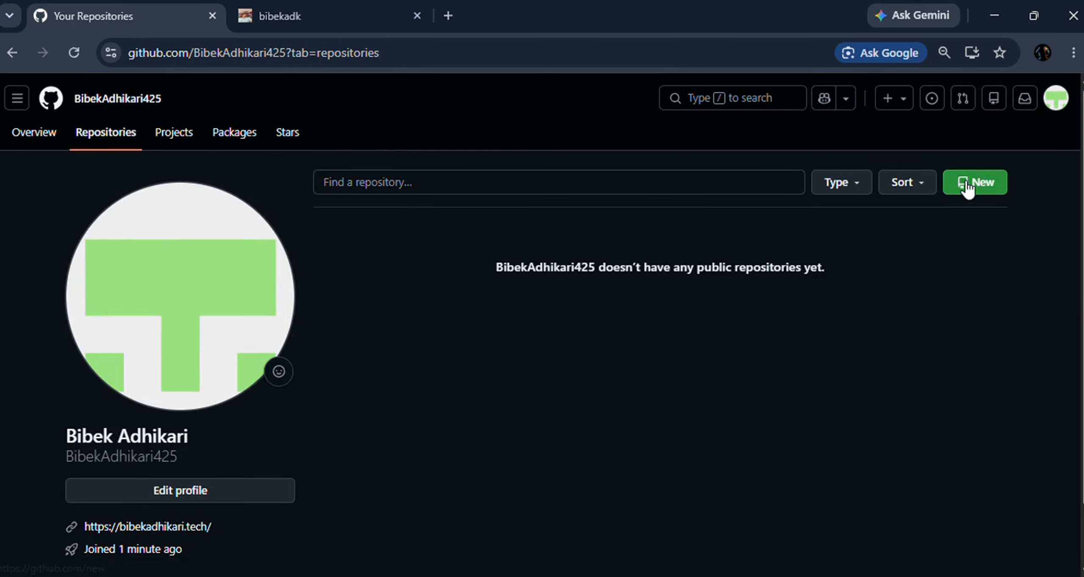
left_click(965, 186)
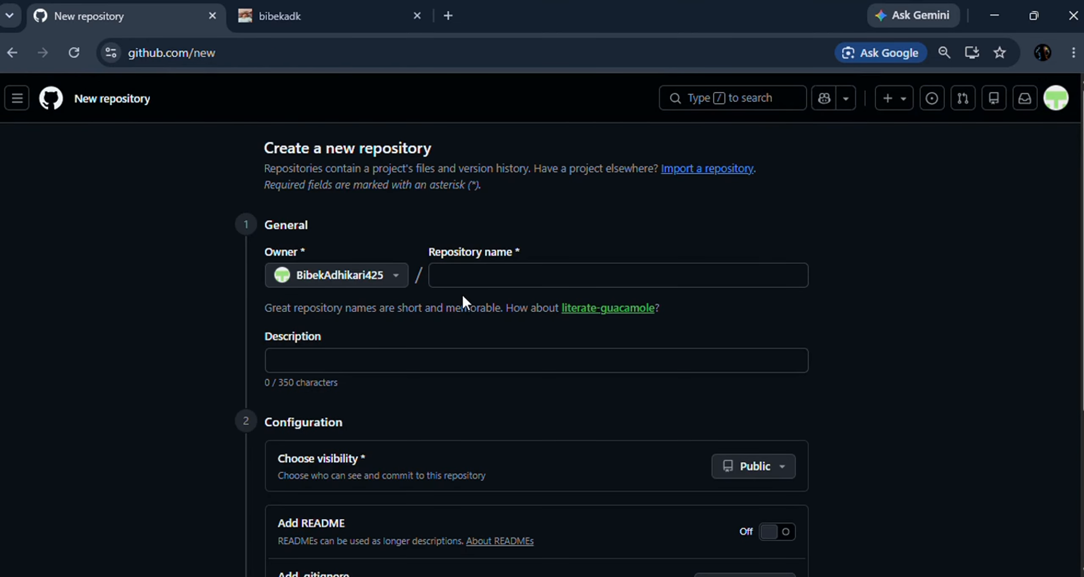
Name the repository 'firstrepo', set it to Private, add a README, and create it
left_click(467, 274)
type("first")
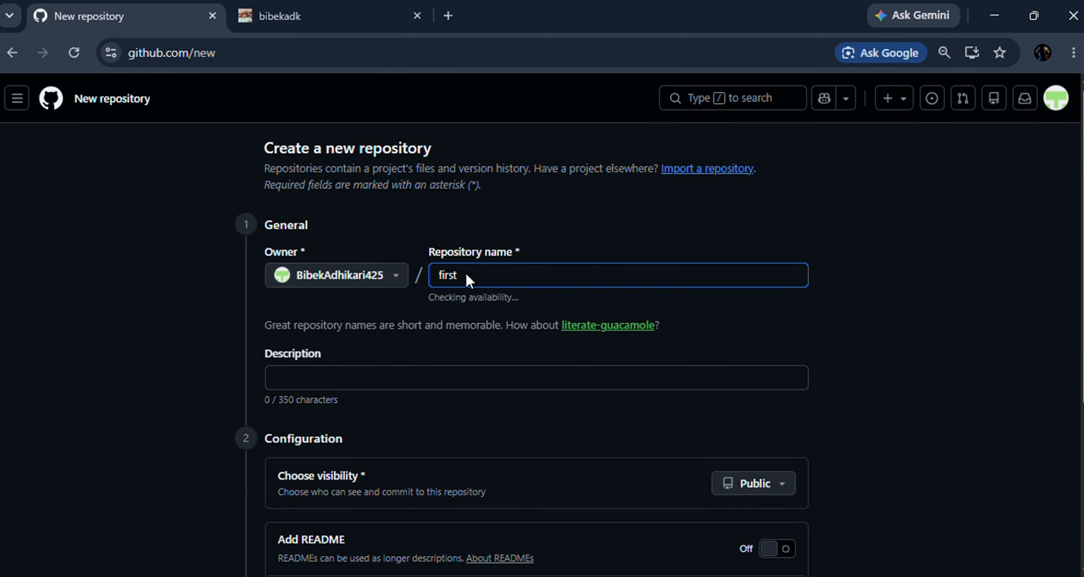
type("repo")
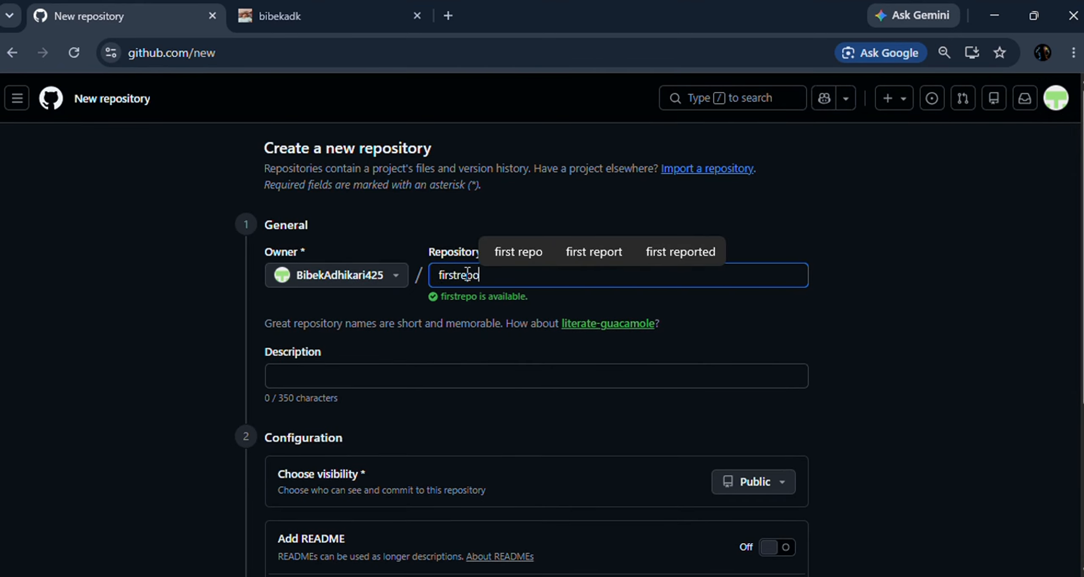
left_click(379, 378)
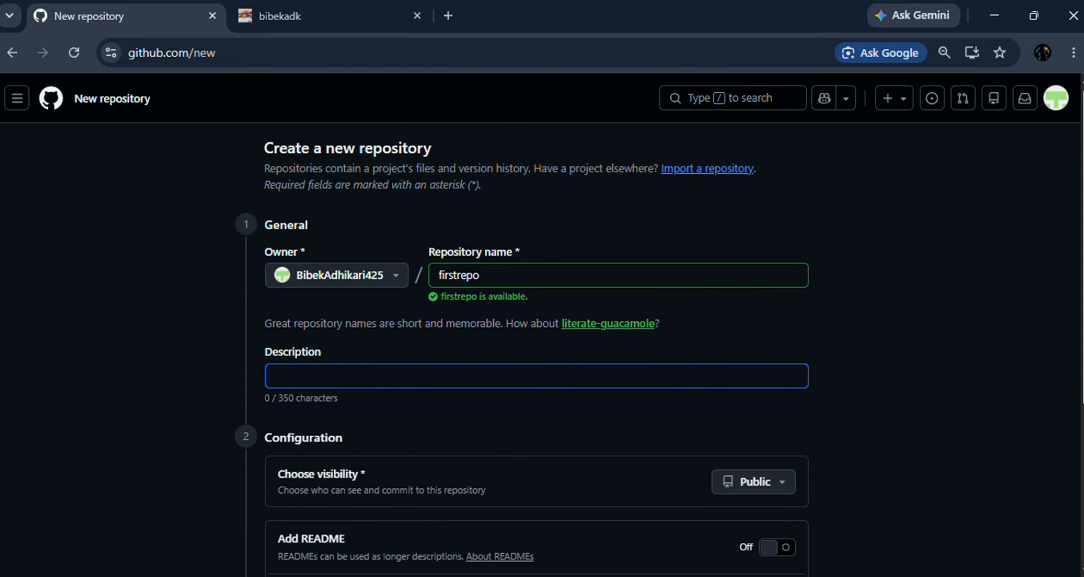
scroll(821, 401, "down", 4)
left_click(781, 322)
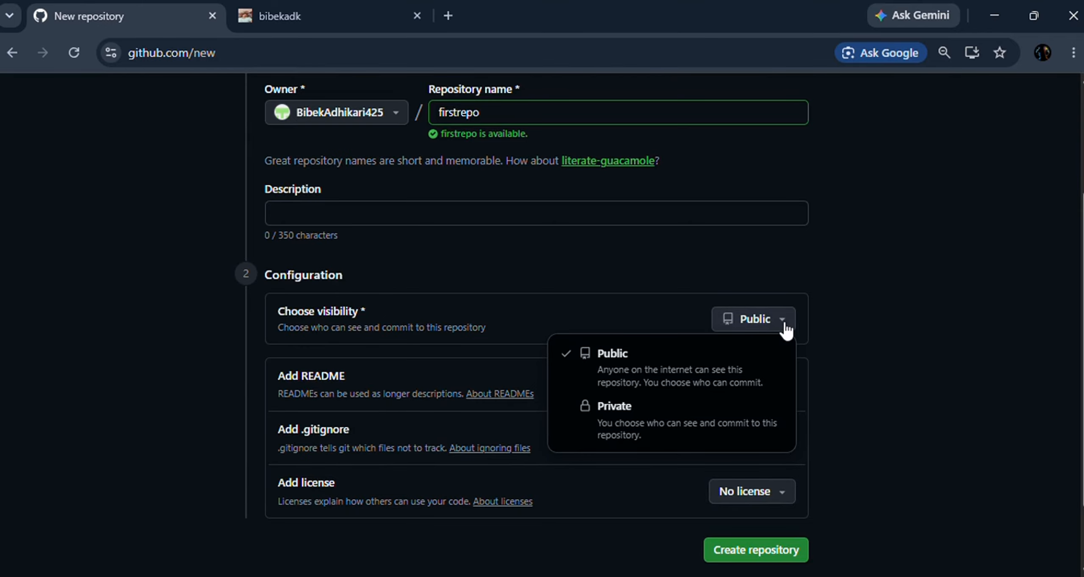
left_click(646, 418)
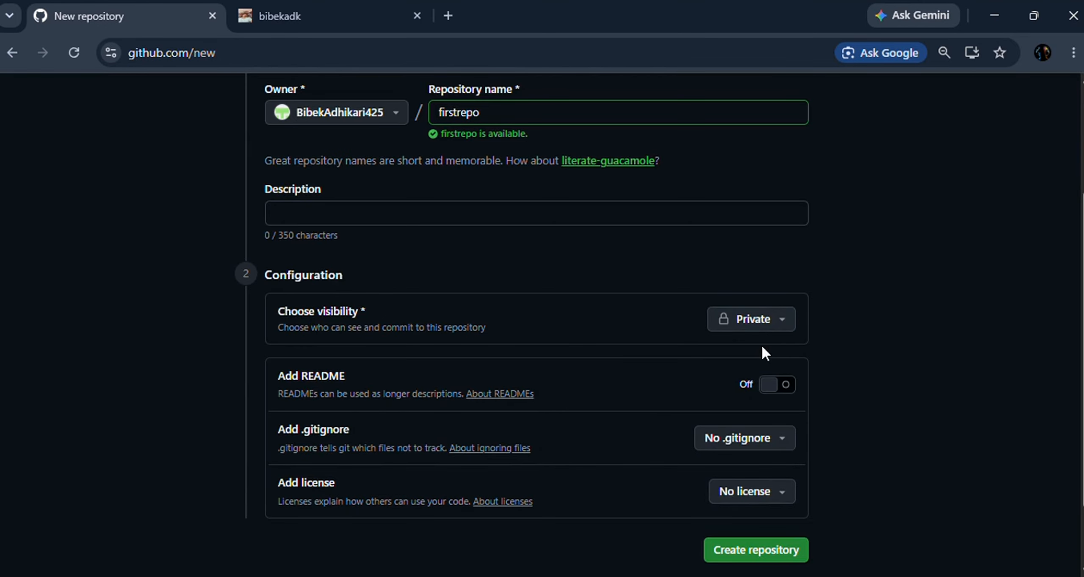
scroll(762, 347, "down", 2)
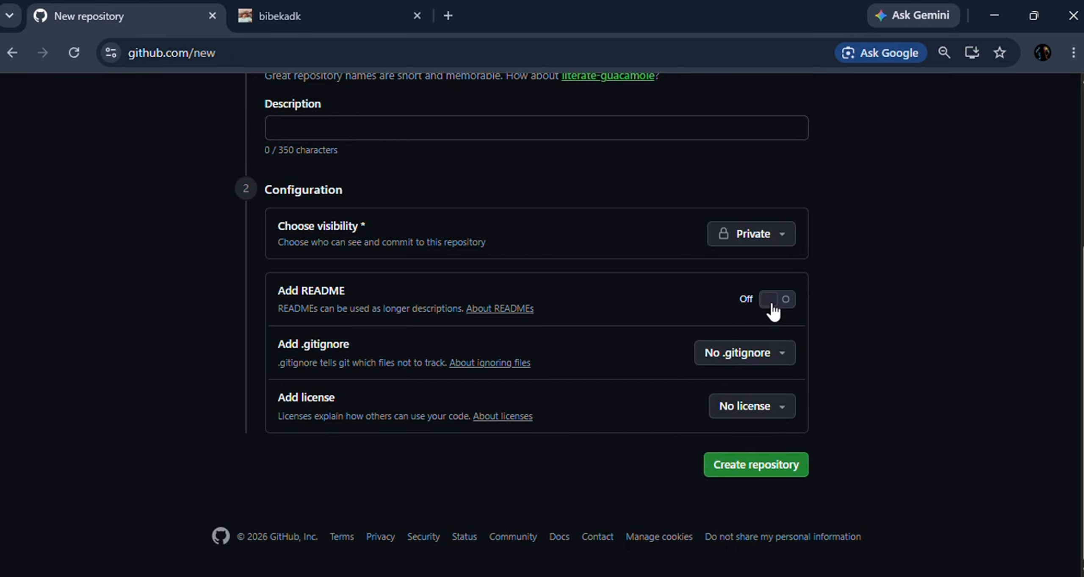
left_click(773, 311)
left_click(756, 470)
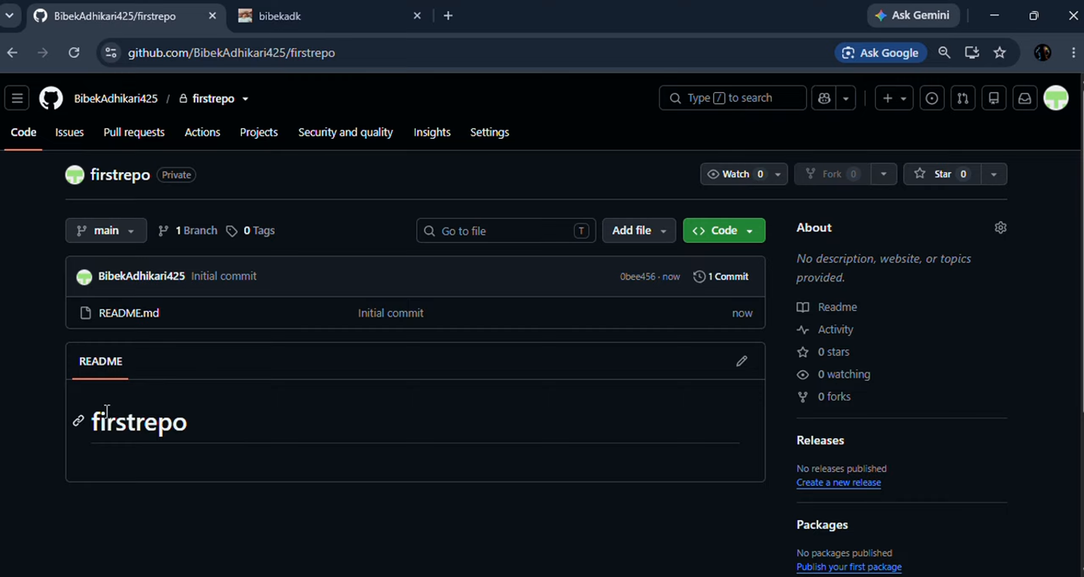
Change README.md's first line from the firstrepo heading to '# Hello' and commit to main
left_click(742, 362)
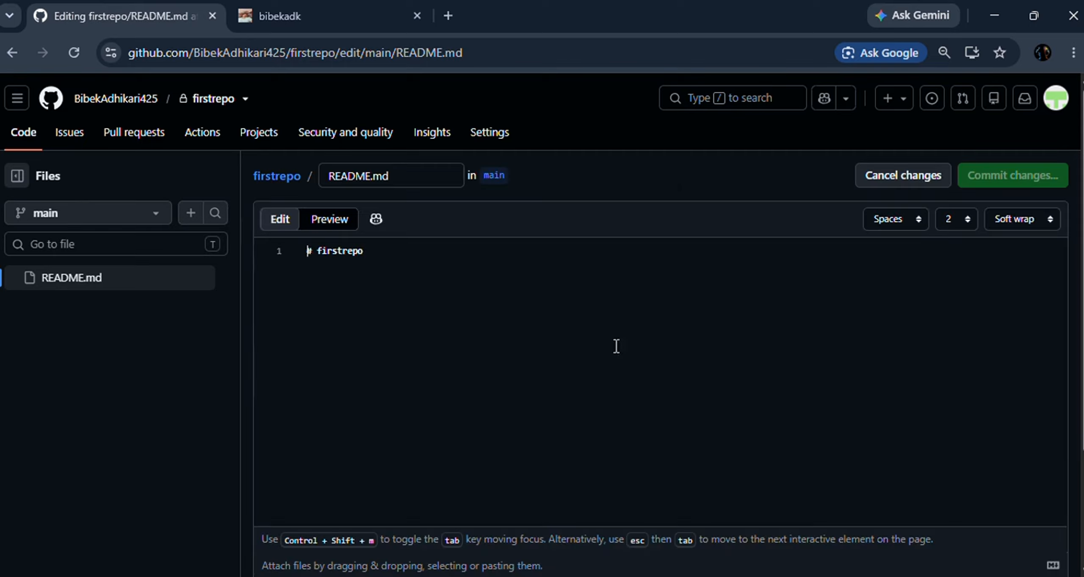
left_click(420, 260)
left_click_drag(426, 250, 283, 255)
key("BackSpace")
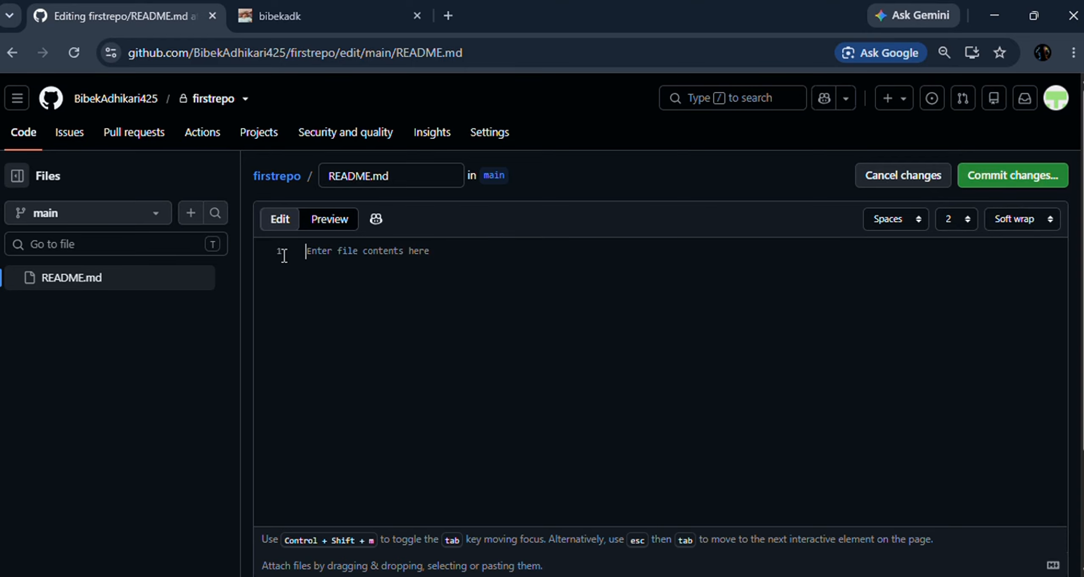
type("# ")
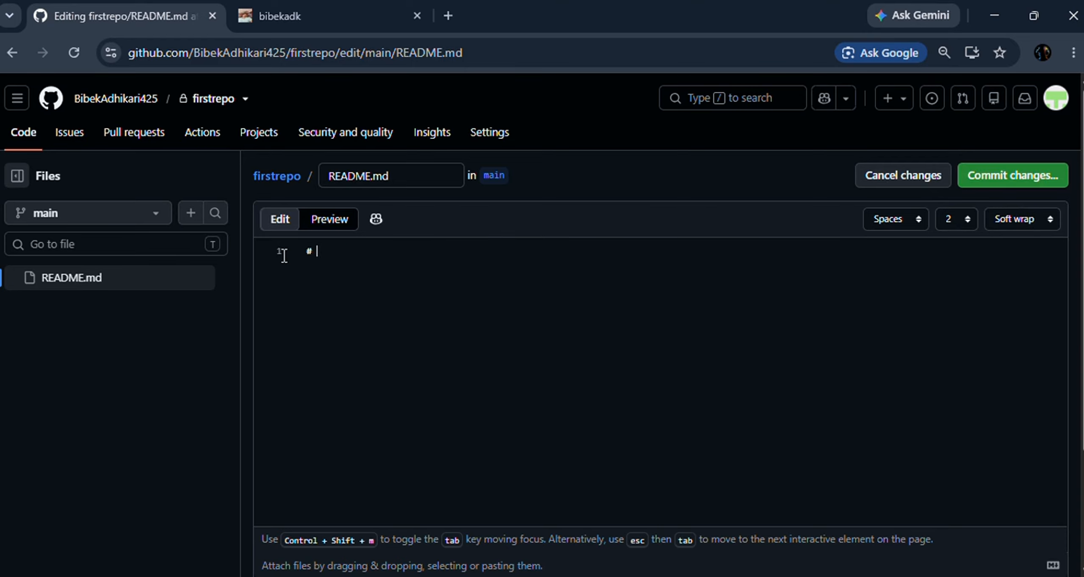
type("Hello")
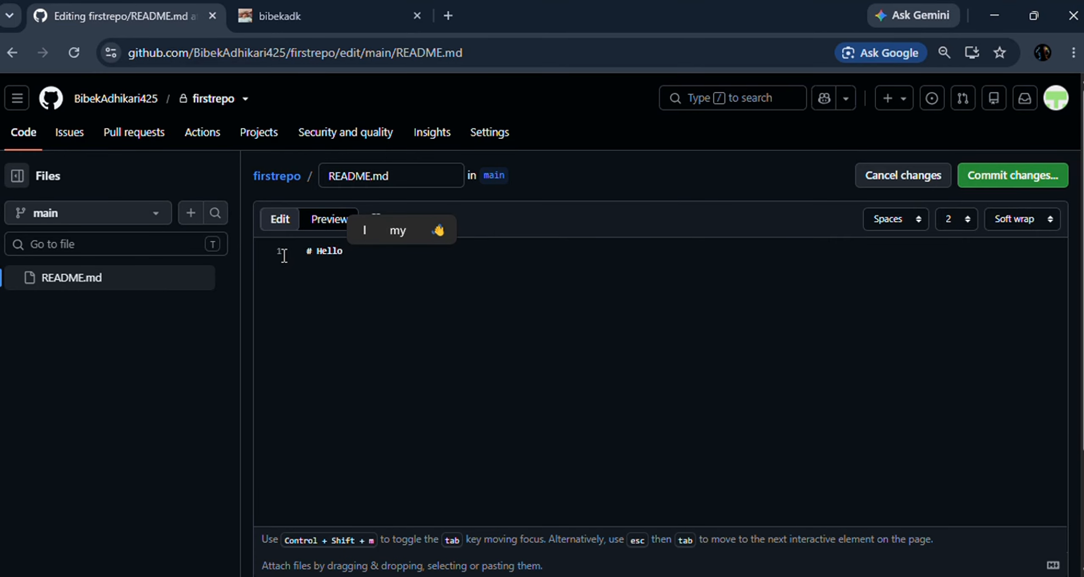
left_click(980, 177)
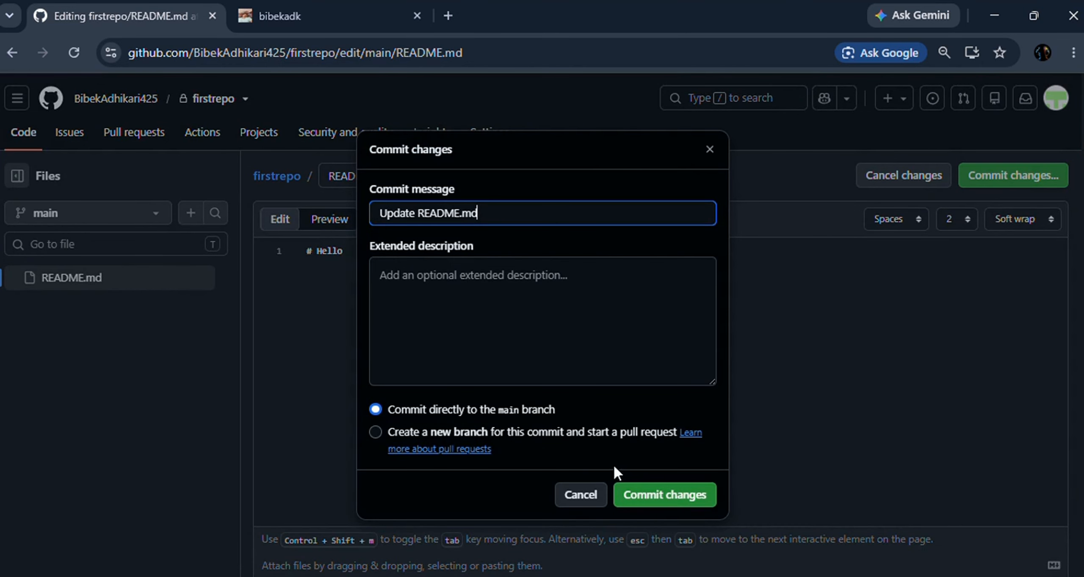
left_click(663, 496)
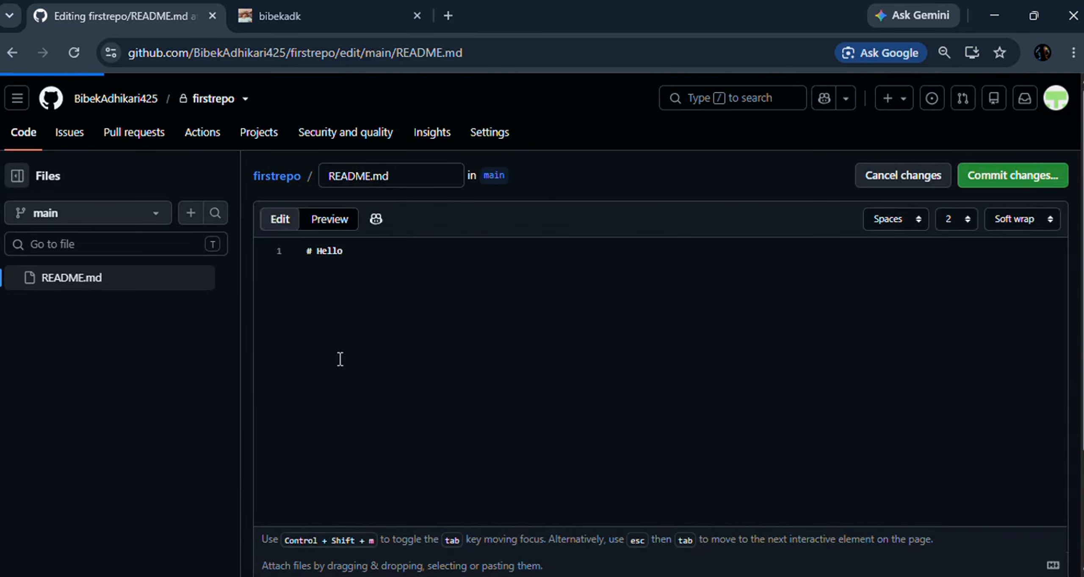